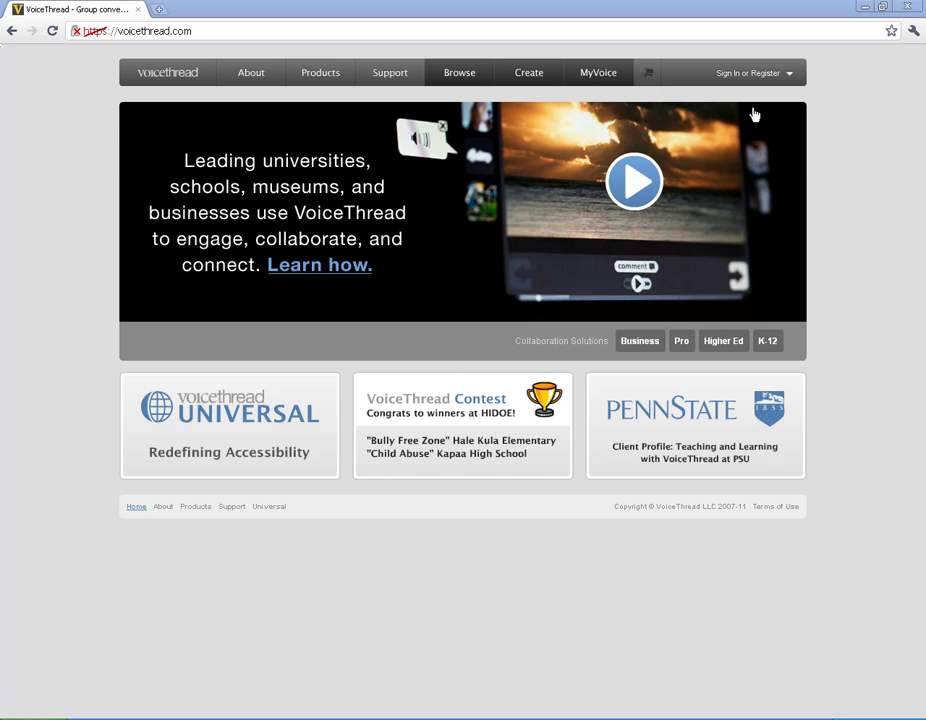
# Sign in to the account and start creating a new VoiceThread.
pyautogui.click(763, 77)
pyautogui.click(383, 234)
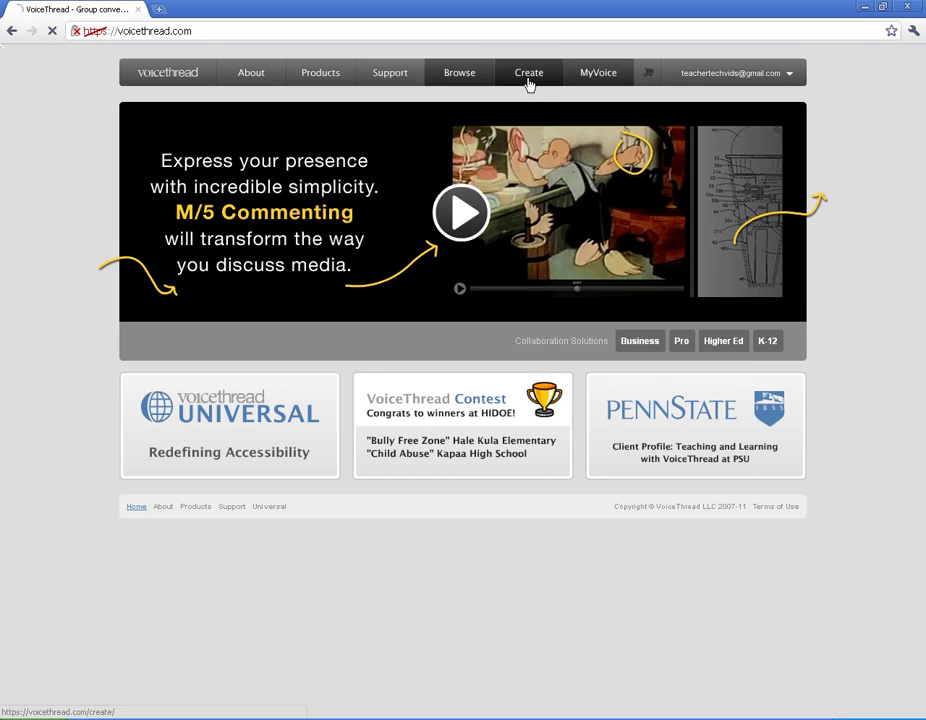
pyautogui.click(529, 83)
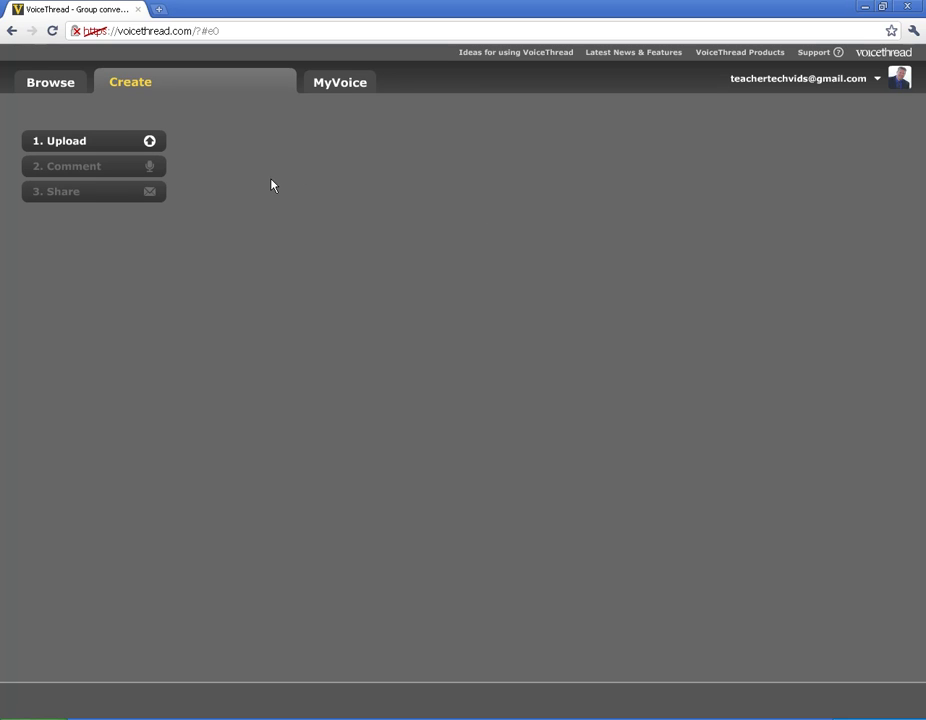
# Show the upload options and look over the available media sources, closing the source list when done.
pyautogui.click(64, 143)
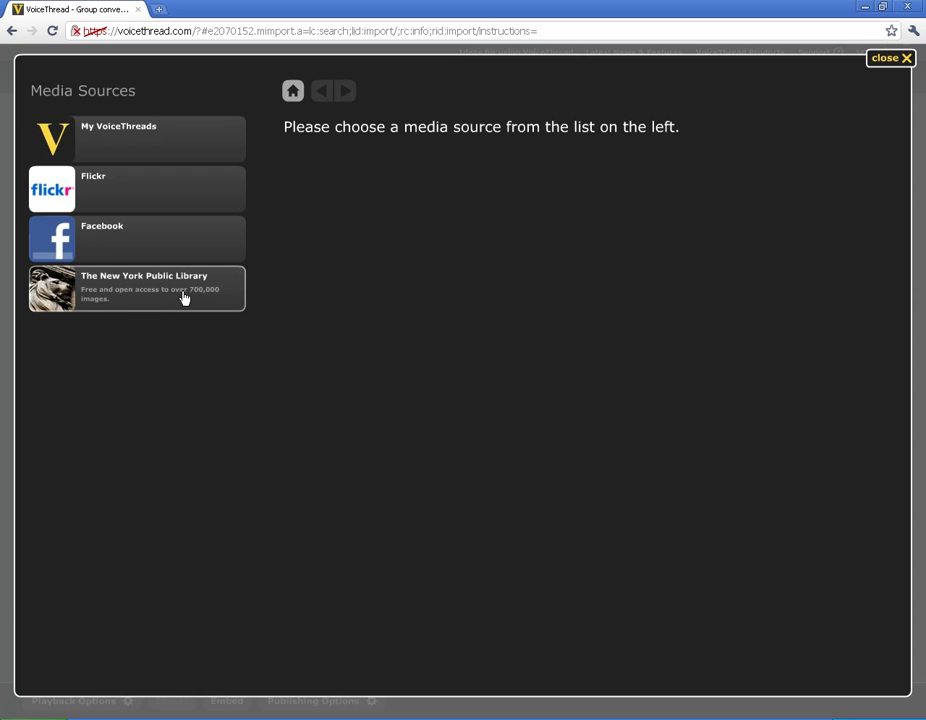
pyautogui.click(898, 60)
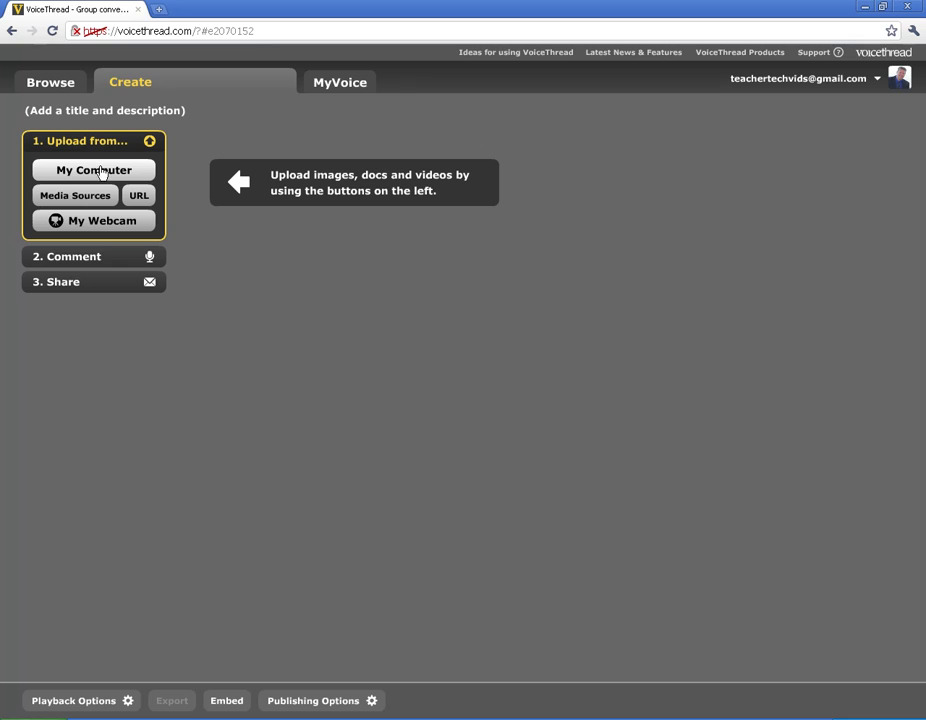
# Browse the computer for files to upload, open the Digital Footprints folder on Main Files (E:) and change its file view.
pyautogui.click(90, 171)
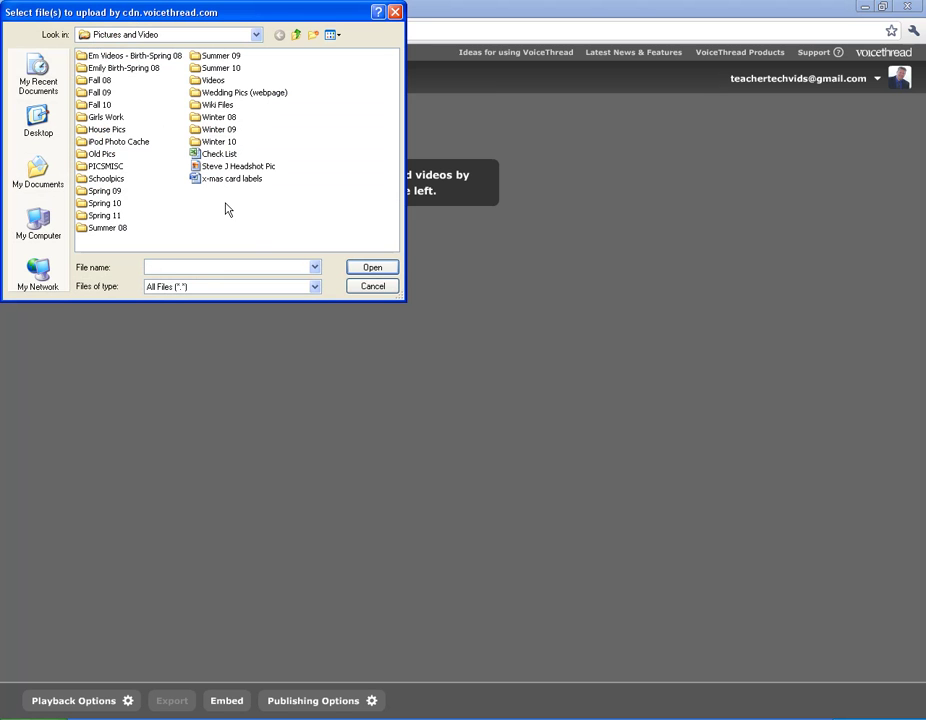
pyautogui.moveTo(226, 14); pyautogui.dragTo(368, 107)
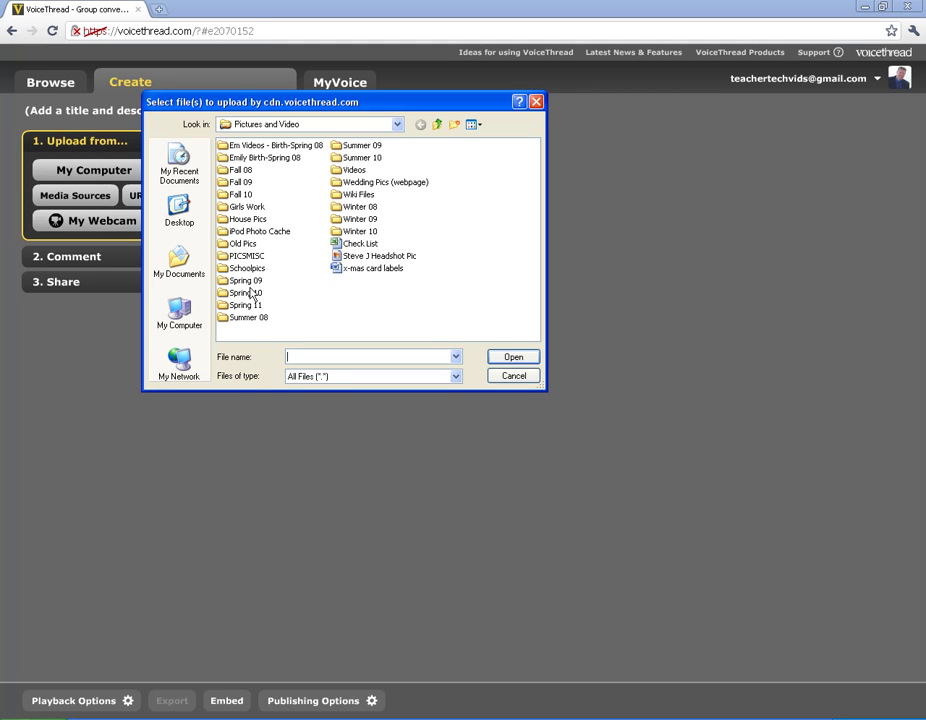
pyautogui.click(437, 125)
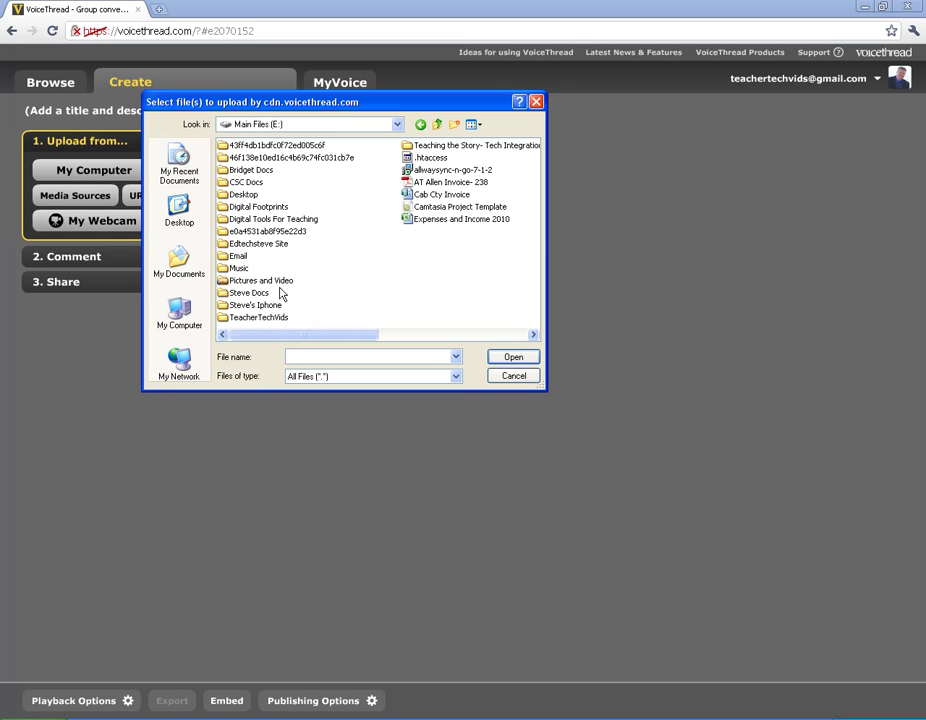
pyautogui.doubleClick(252, 207)
pyautogui.rightClick(434, 289)
pyautogui.moveTo(490, 293)
pyautogui.click(556, 294)
# Upload four pictures together: the beach walk, the ornate doorway, the dome silhouette and the eggs.
pyautogui.click(457, 290)
pyautogui.keyDown('ctrl'); pyautogui.click(350, 293); pyautogui.keyUp('ctrl')
pyautogui.keyDown('ctrl'); pyautogui.click(352, 175); pyautogui.keyUp('ctrl')
pyautogui.keyDown('ctrl'); pyautogui.click(262, 175); pyautogui.keyUp('ctrl')
pyautogui.click(522, 361)
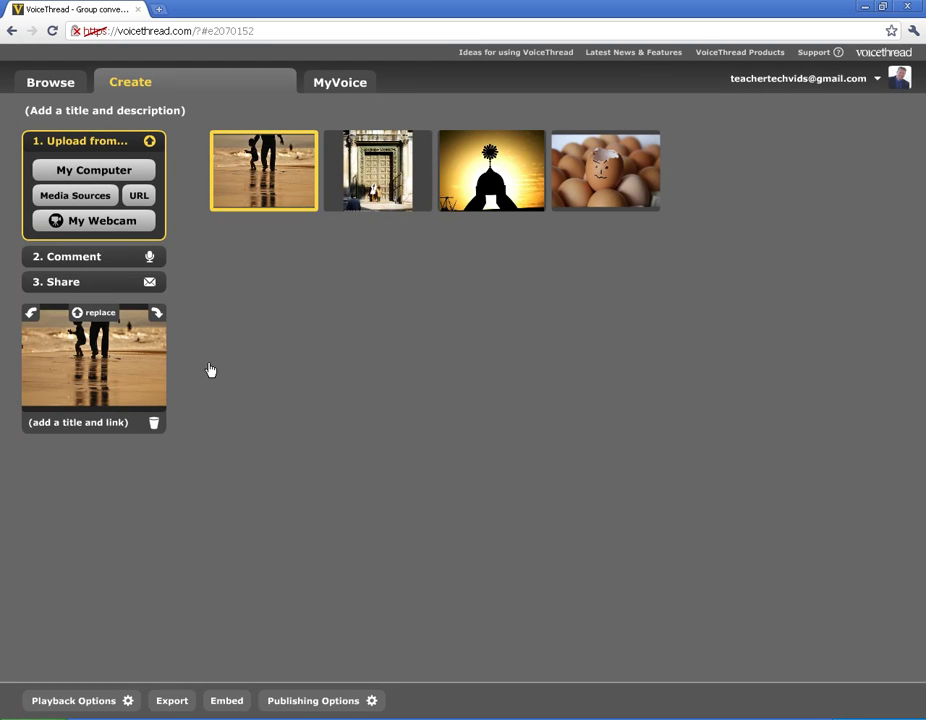
# Preview each uploaded slide and give the beach picture the title "Walking".
pyautogui.click(385, 178)
pyautogui.click(480, 187)
pyautogui.click(603, 182)
pyautogui.click(254, 183)
pyautogui.click(90, 338)
pyautogui.write('Walking')
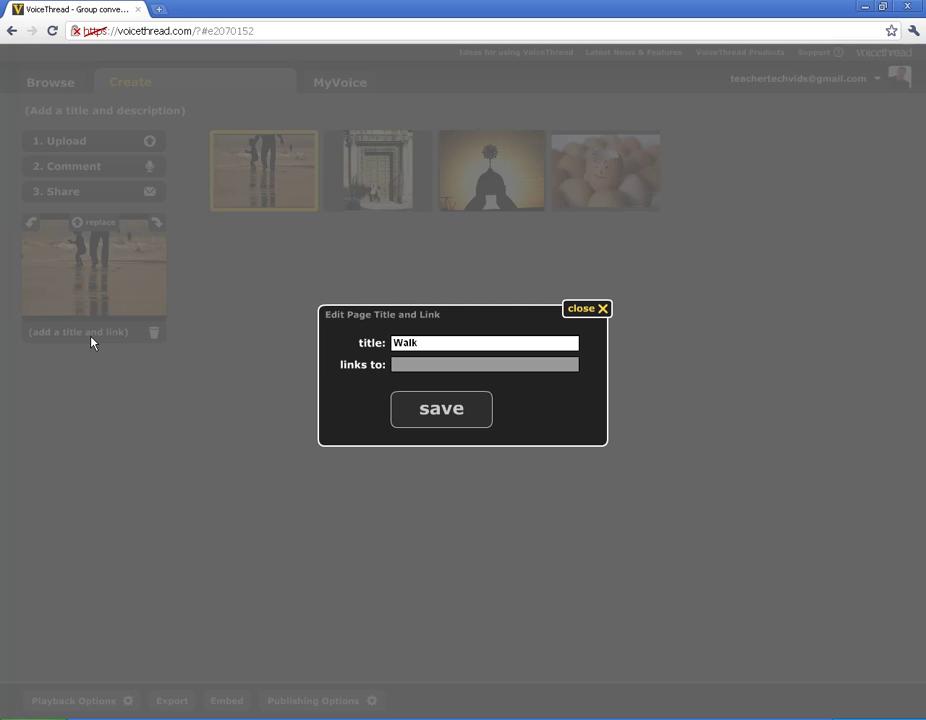
pyautogui.click(450, 417)
# Give the ornate door picture the title "Doorway" and save it.
pyautogui.click(378, 170)
pyautogui.click(117, 332)
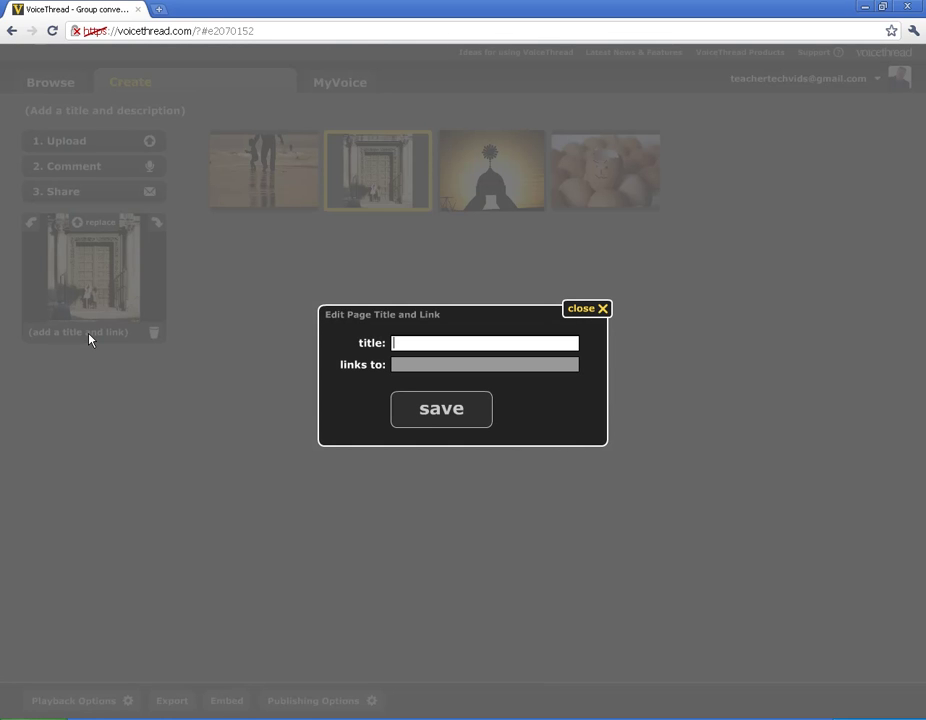
pyautogui.write('Doorway')
pyautogui.click(405, 414)
# Look through the dome, egg and doorway slides again and return to the beach slide.
pyautogui.click(525, 190)
pyautogui.click(622, 187)
pyautogui.click(517, 190)
pyautogui.click(382, 188)
pyautogui.click(285, 178)
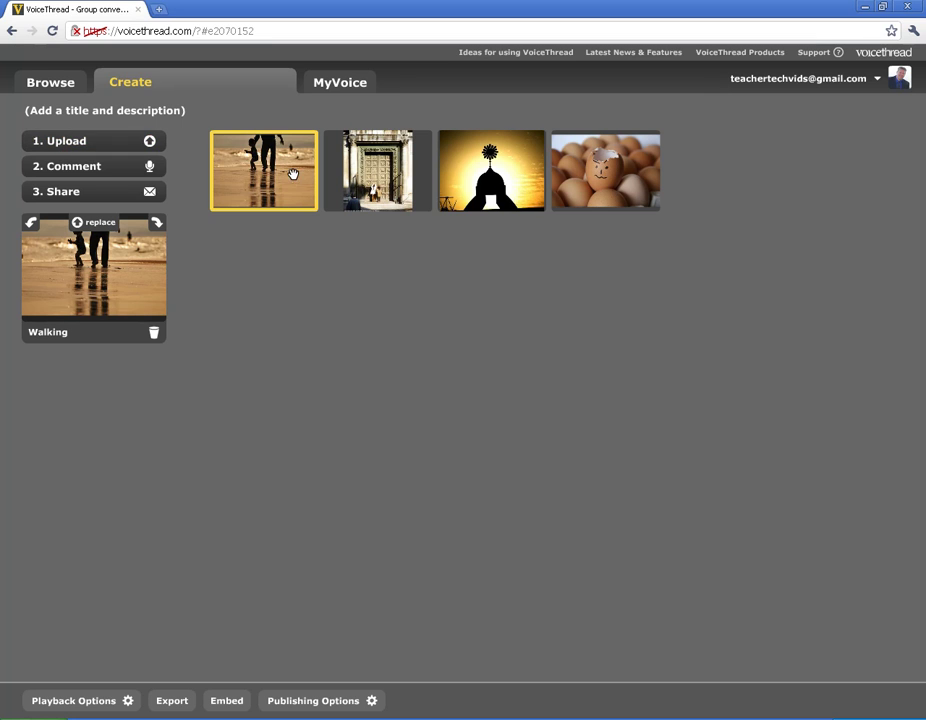
# Switch to the Comment stage, go back to the beach slide and pause the playback.
pyautogui.click(72, 168)
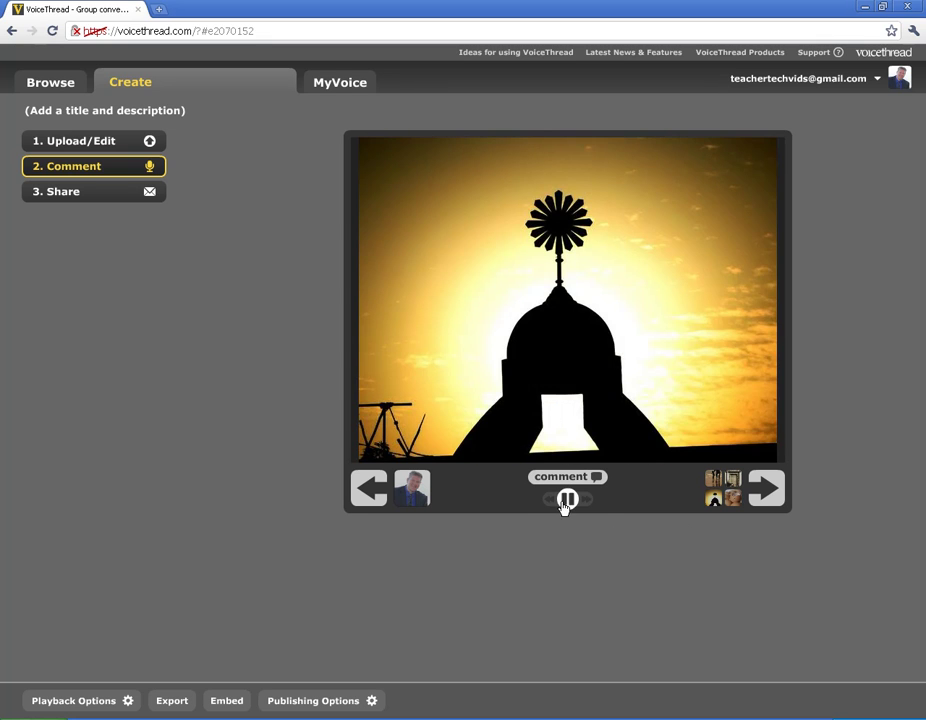
pyautogui.click(366, 490)
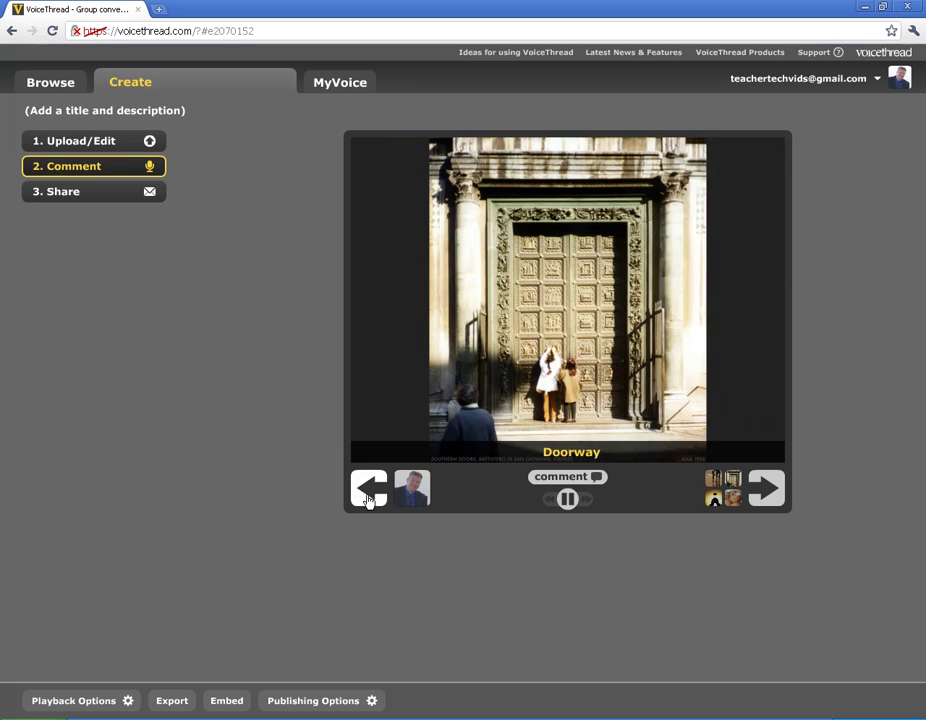
pyautogui.click(366, 490)
pyautogui.click(567, 500)
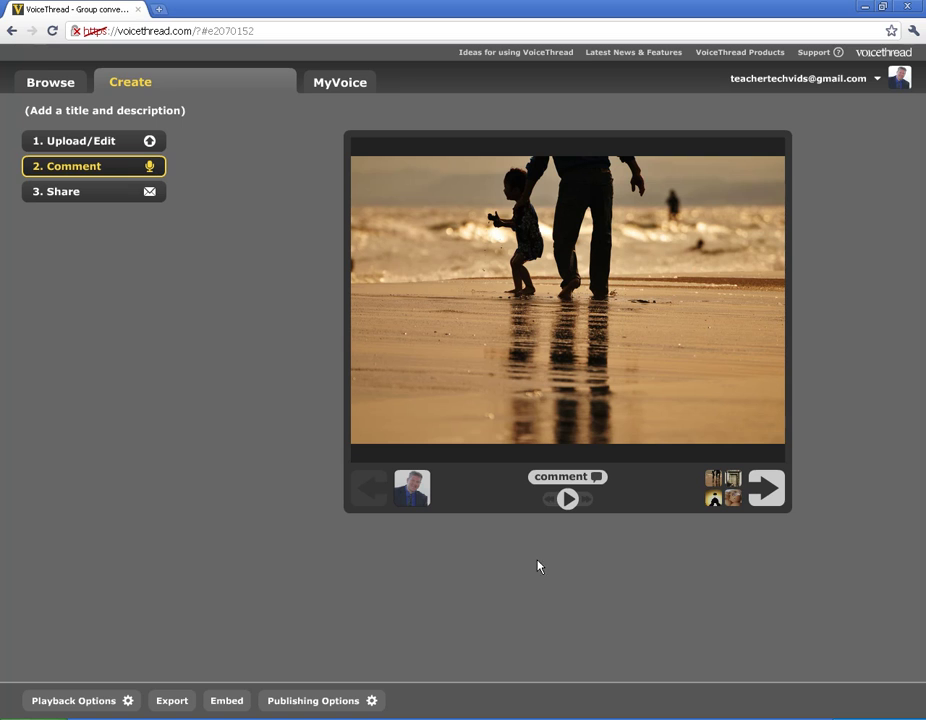
# Show the comment methods for the beach slide and examine the phone comment dialog, closing it without placing a call.
pyautogui.click(560, 481)
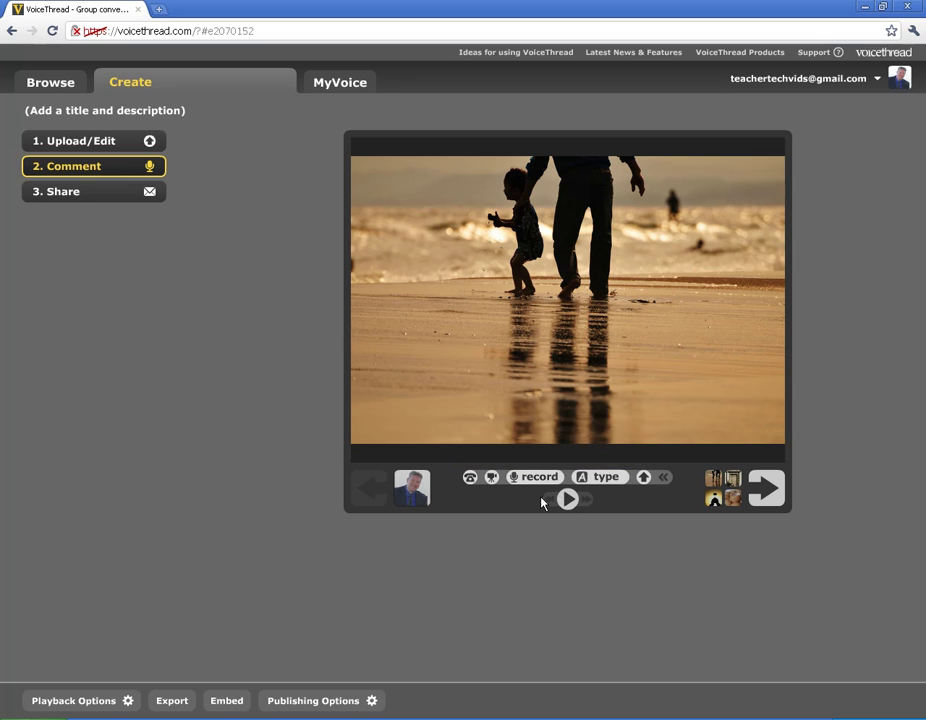
pyautogui.click(470, 479)
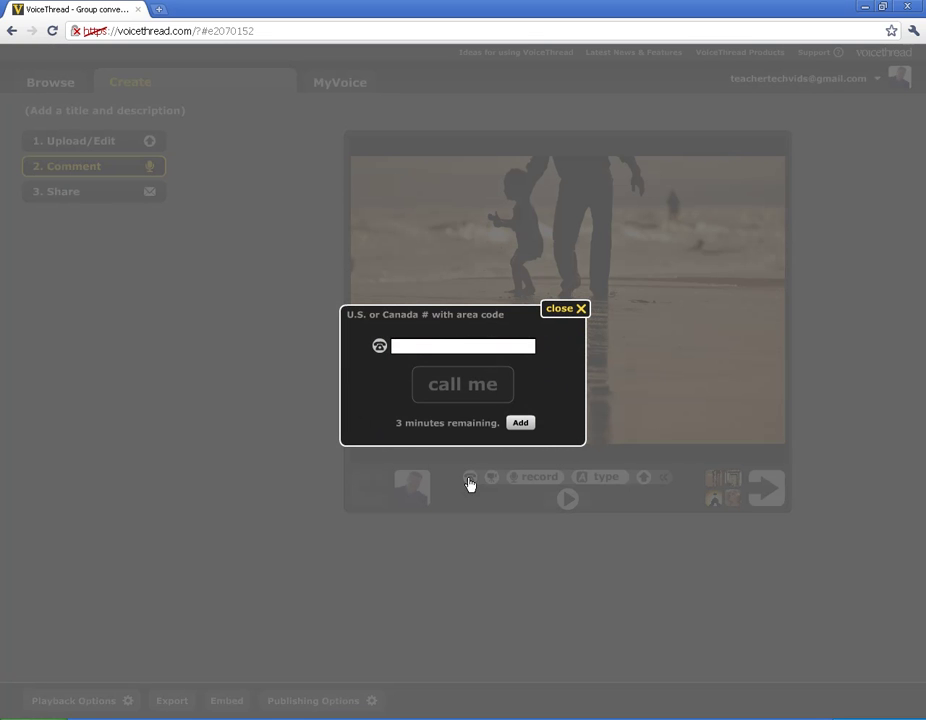
pyautogui.click(411, 349)
pyautogui.click(563, 311)
# Try recording a webcam comment on the beach slide with camera and microphone access allowed, and discard the recording.
pyautogui.click(491, 478)
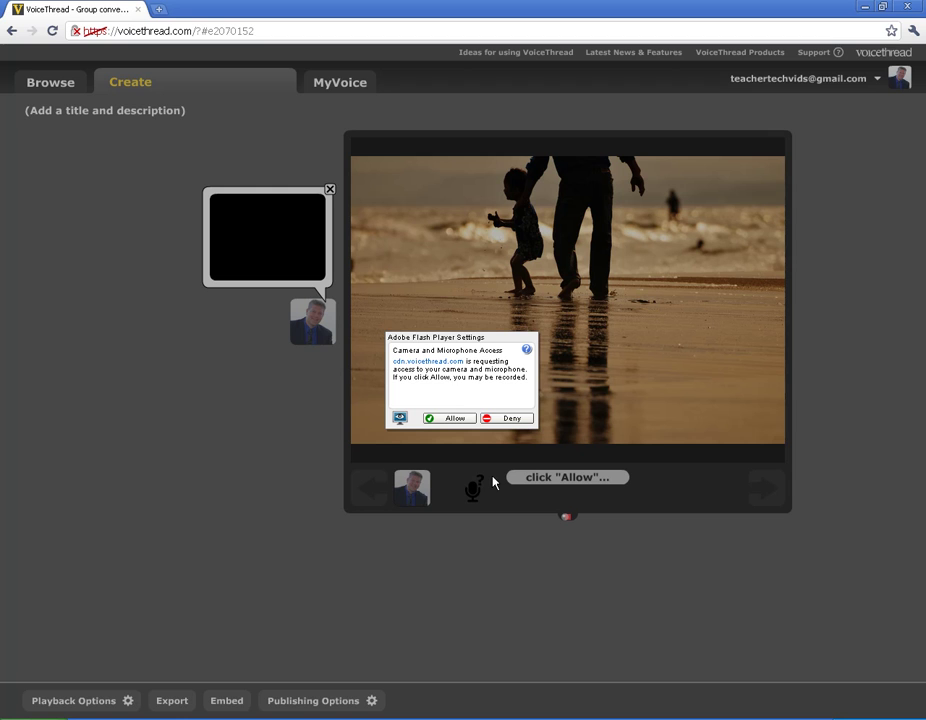
pyautogui.click(443, 418)
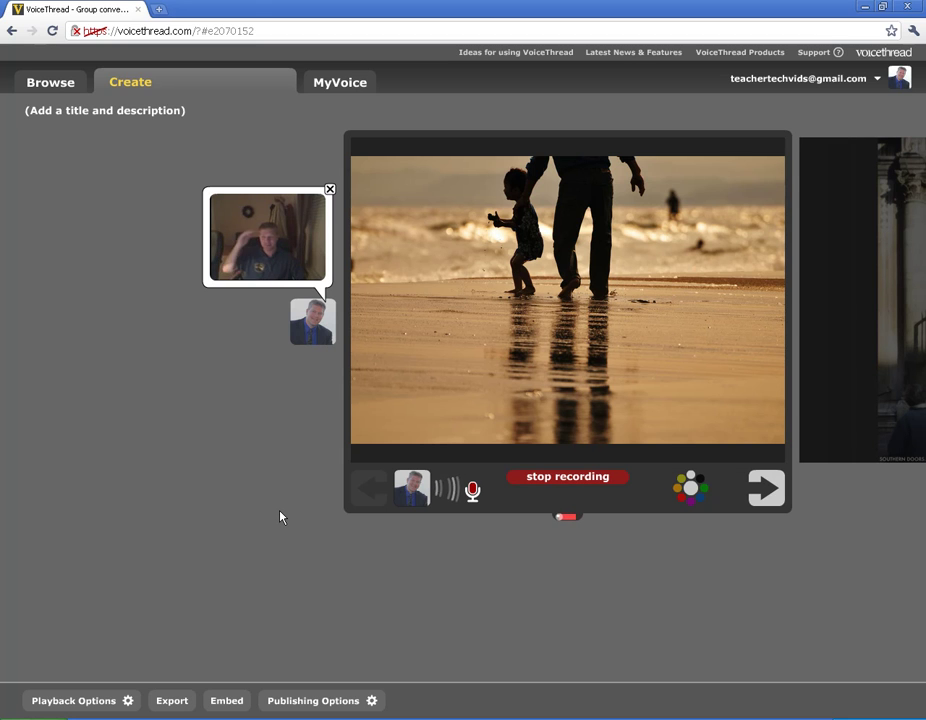
pyautogui.click(597, 479)
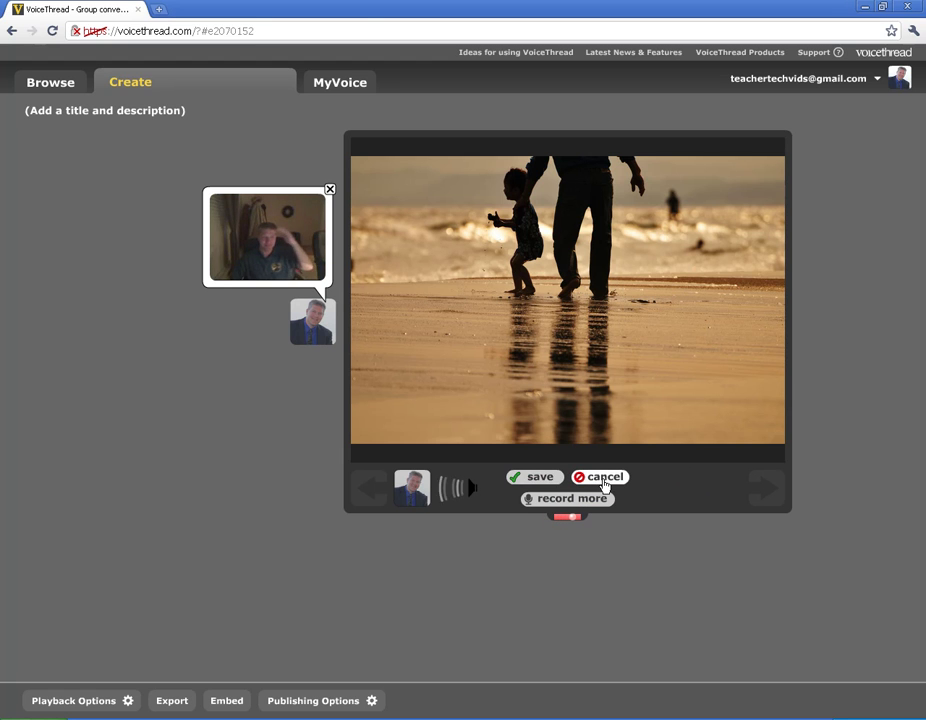
pyautogui.click(601, 481)
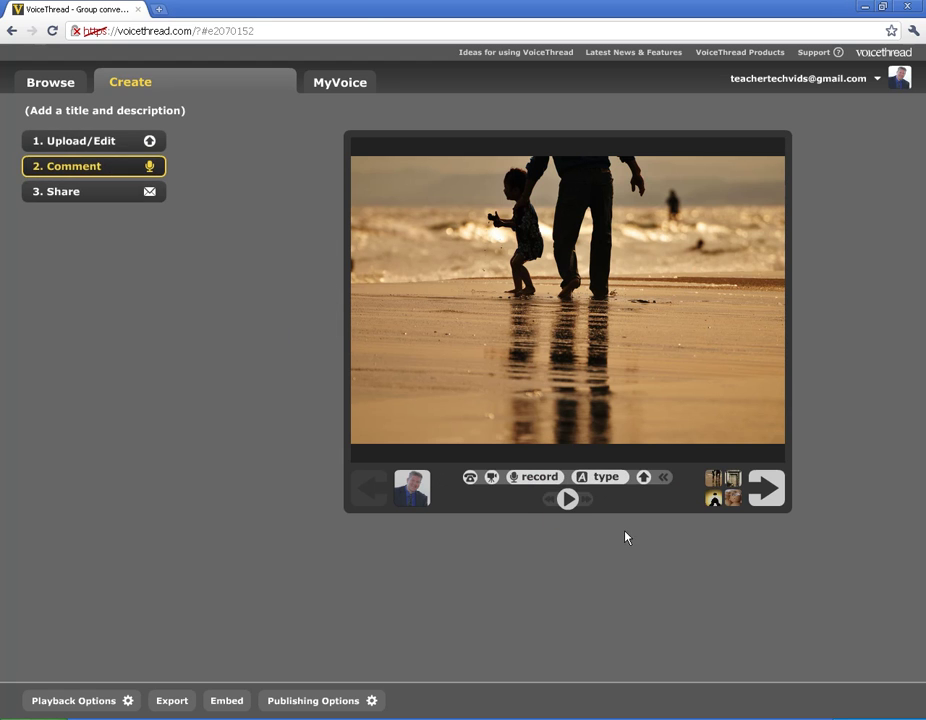
# Add and save the text comment "Welcome to my Voicethread" on the beach slide.
pyautogui.click(600, 479)
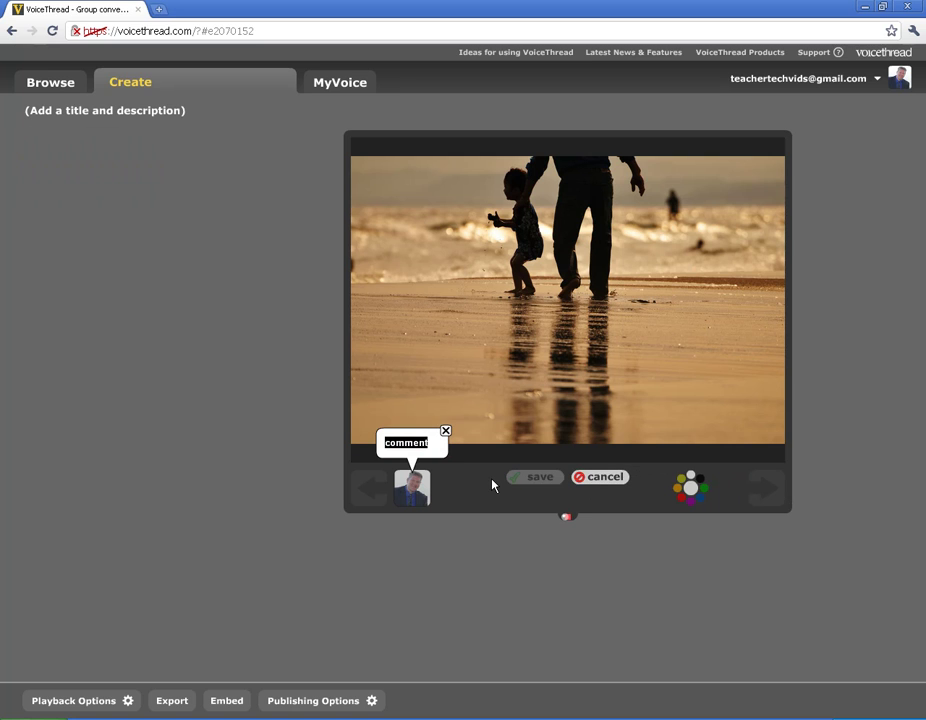
pyautogui.write('Hi')
pyautogui.press('BackSpace')
pyautogui.press('BackSpace')
pyautogui.write('Wel')
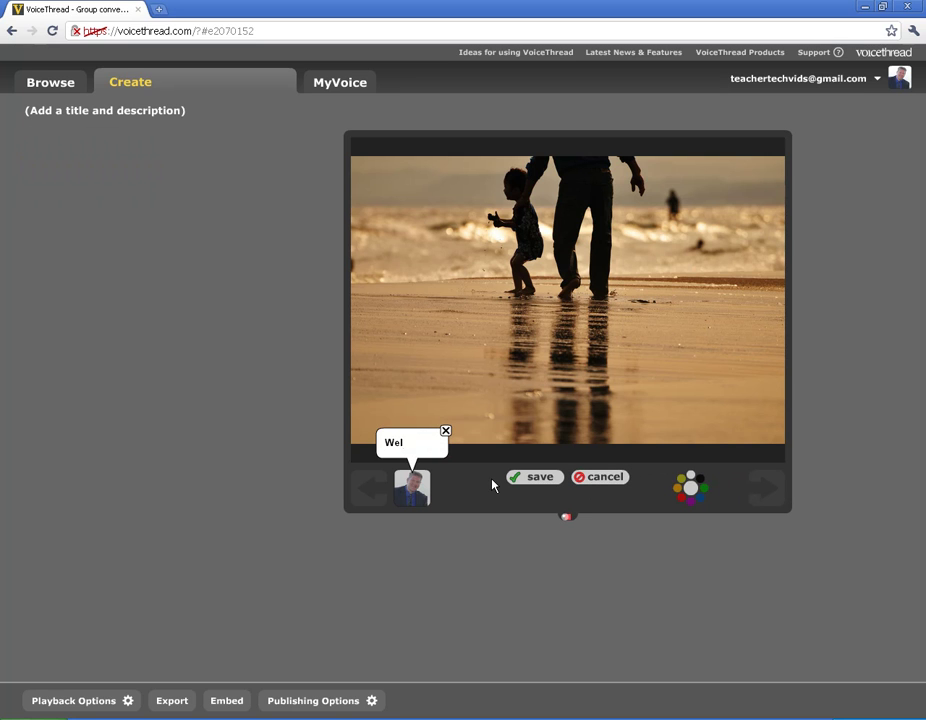
pyautogui.write('come to my Voicethread')
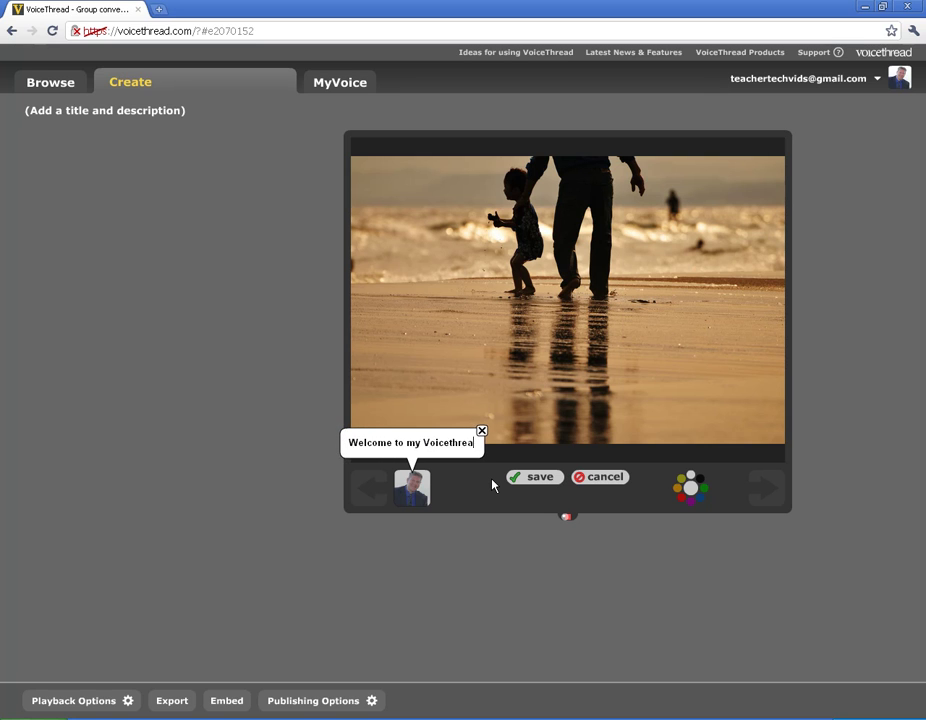
pyautogui.click(551, 484)
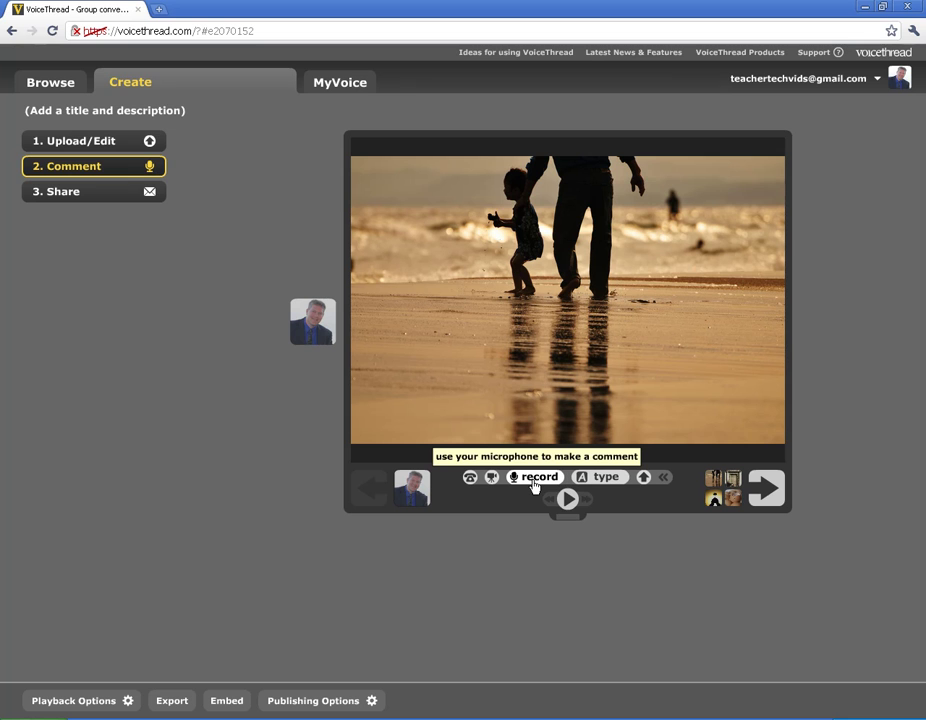
# Advance to the Doorway slide and look over the Upload/Edit, Comment and Share stages, returning to commenting.
pyautogui.click(759, 486)
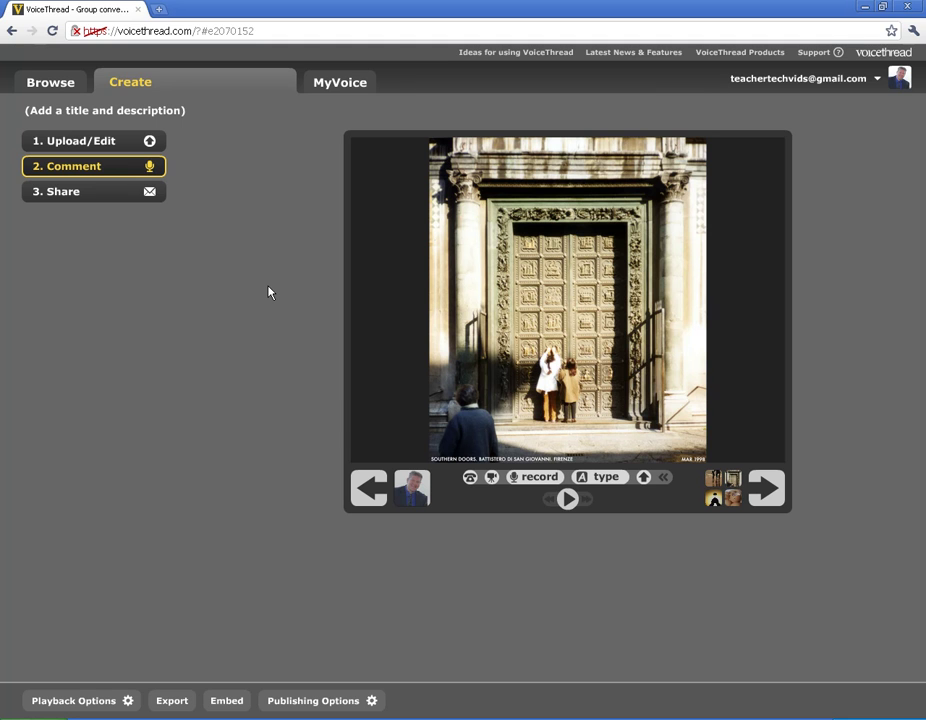
pyautogui.click(66, 144)
pyautogui.click(70, 259)
pyautogui.click(72, 144)
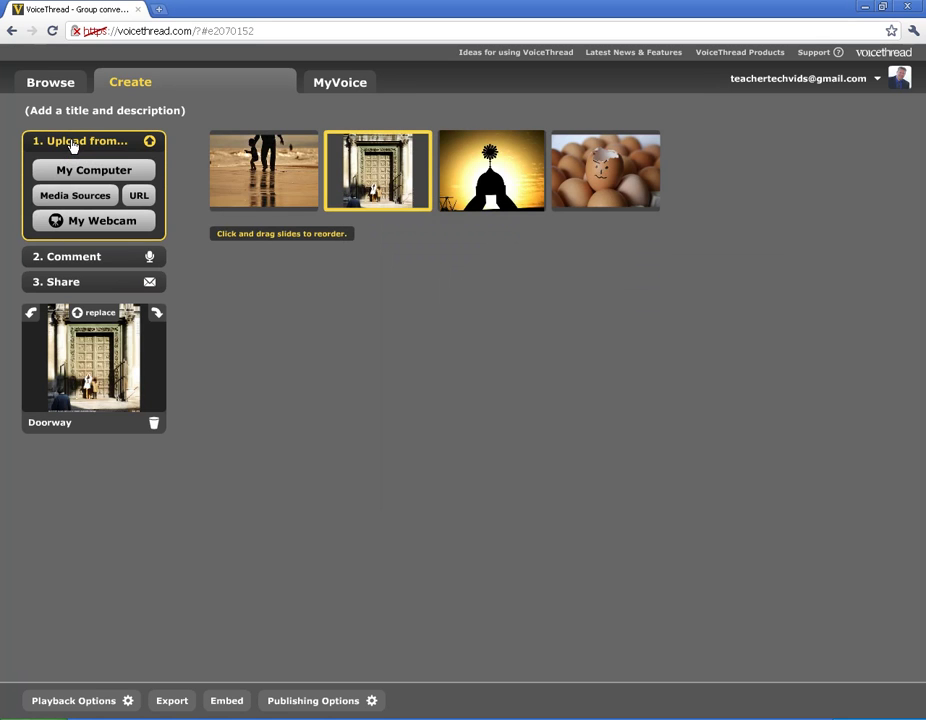
pyautogui.click(58, 259)
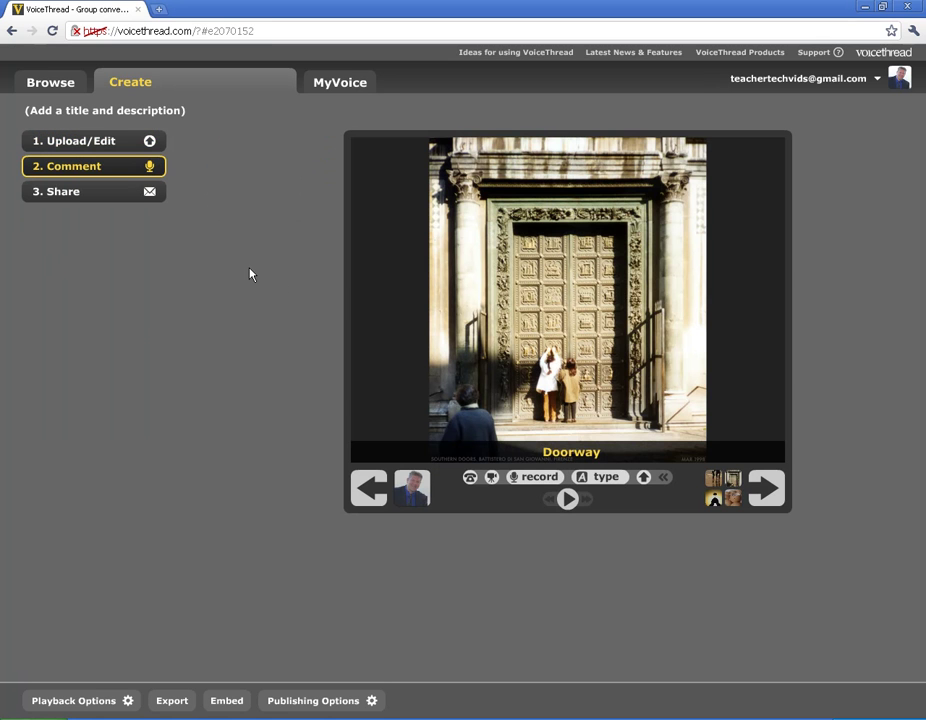
pyautogui.click(62, 192)
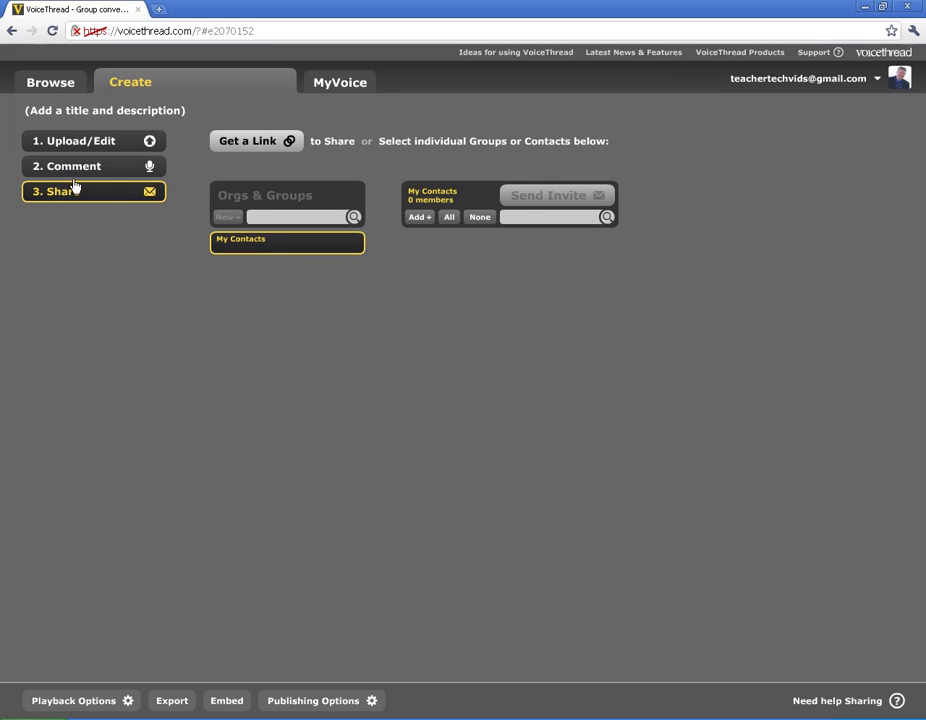
pyautogui.click(68, 168)
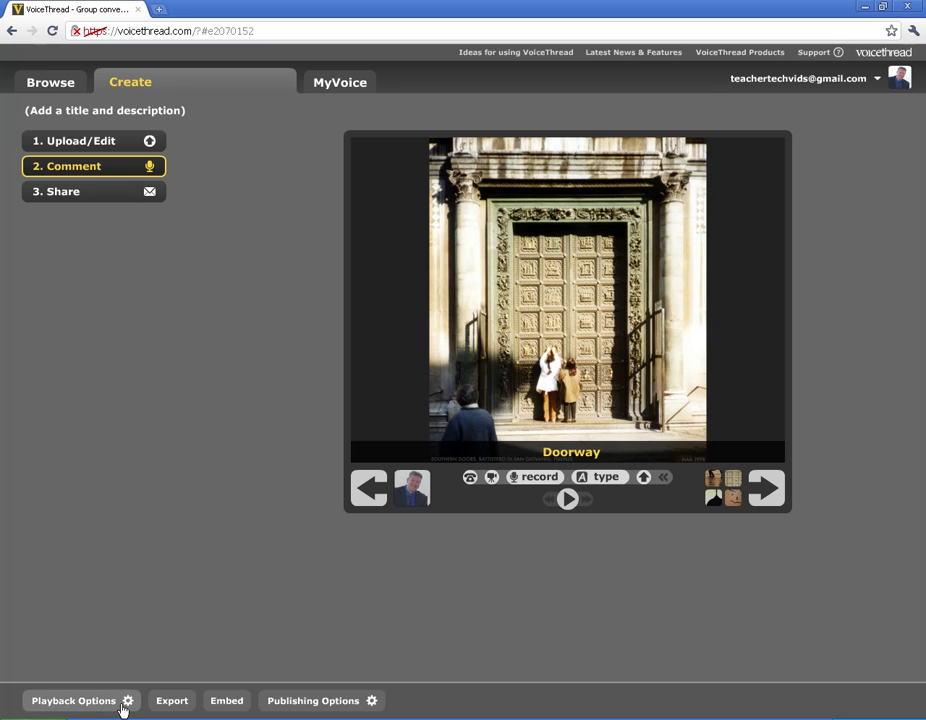